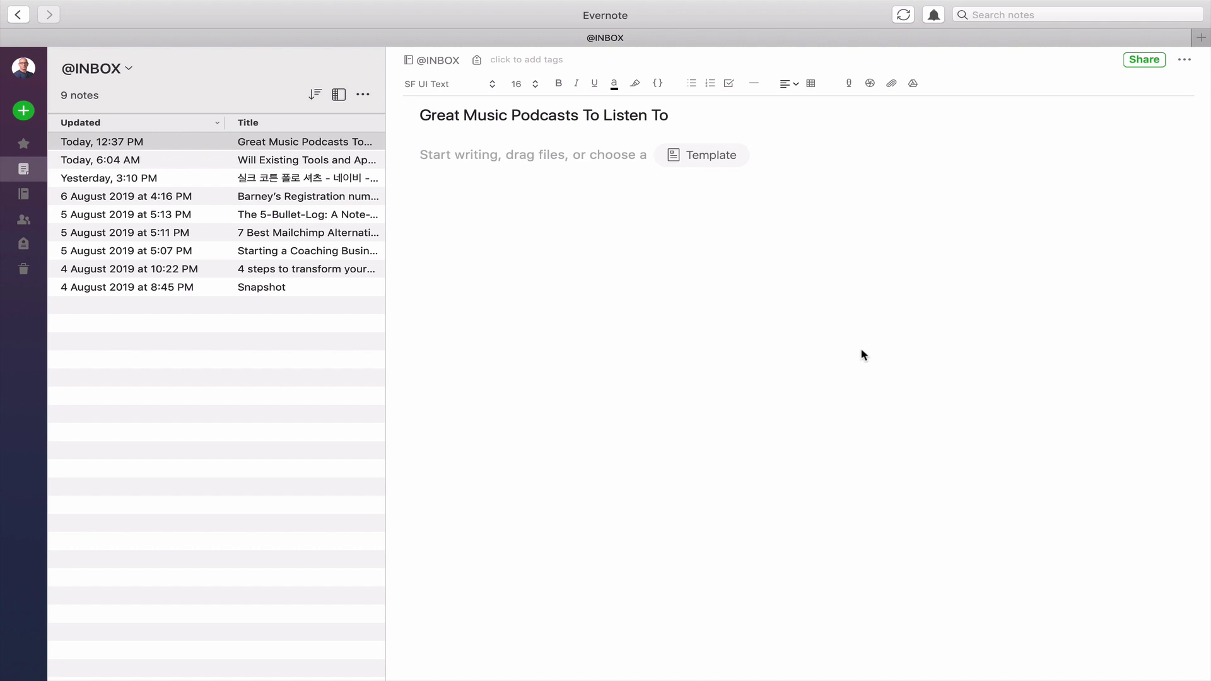
Step: Open the podcast-library screenshot from the desktop in Preview, look it over, then close it
key("ctrl+Left")
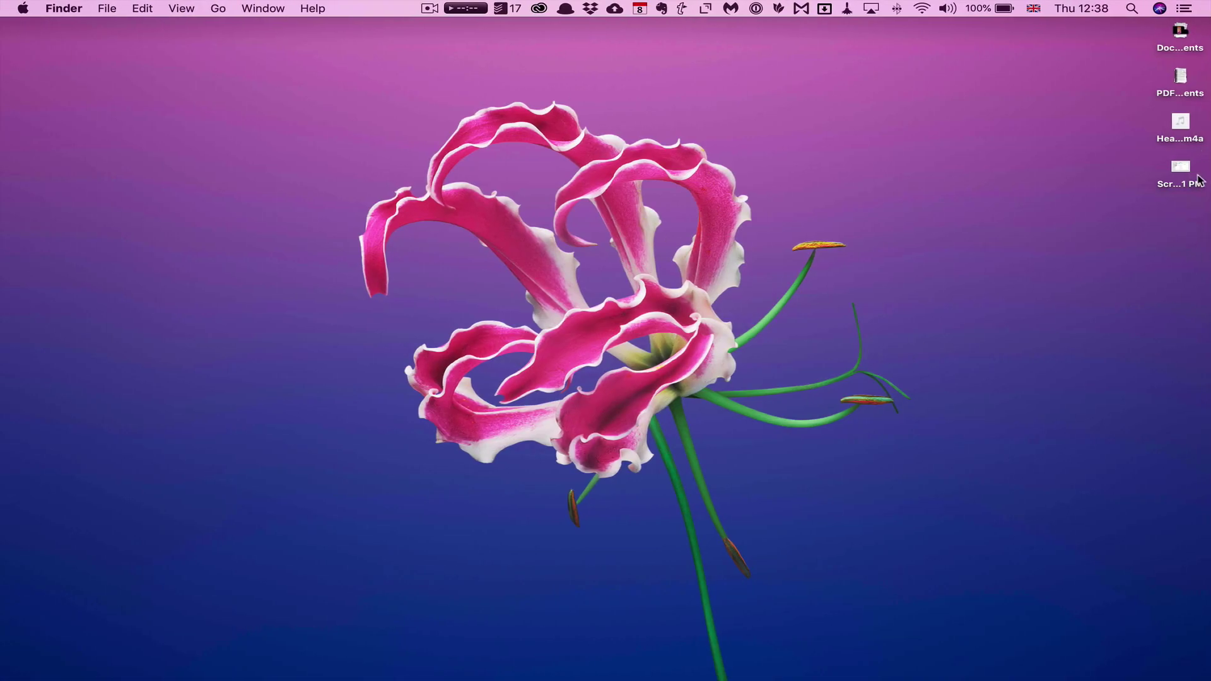
double_click(1184, 169)
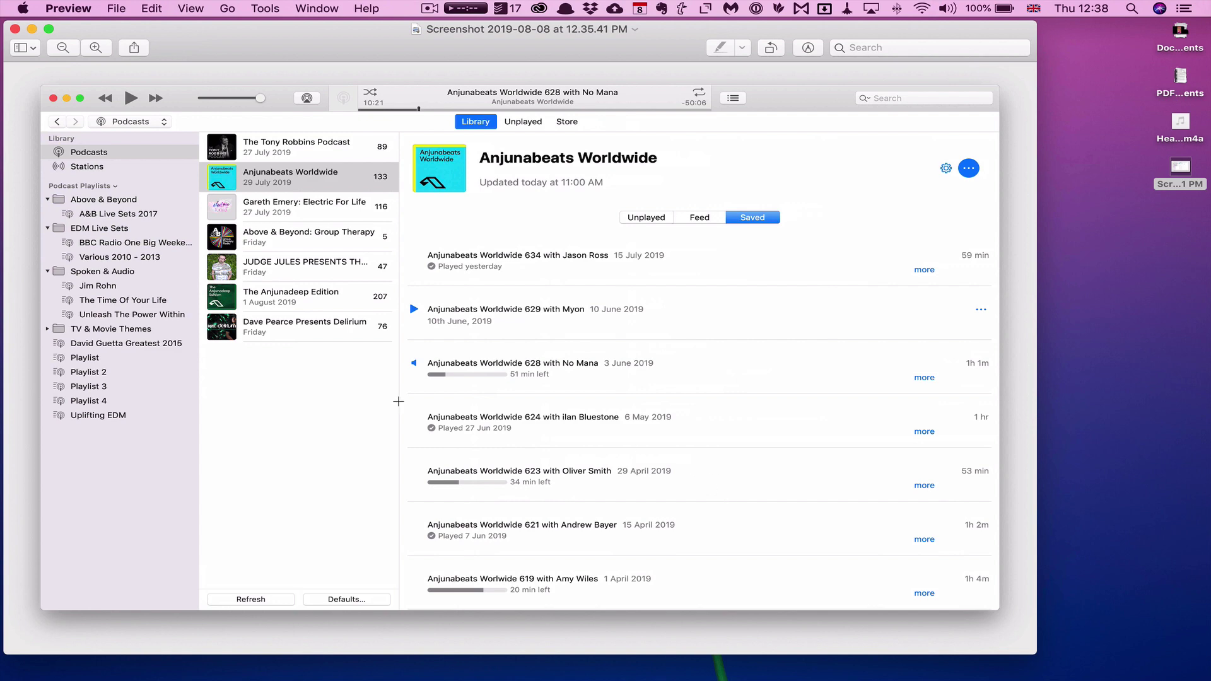
left_click_drag(251, 46, 300, 49)
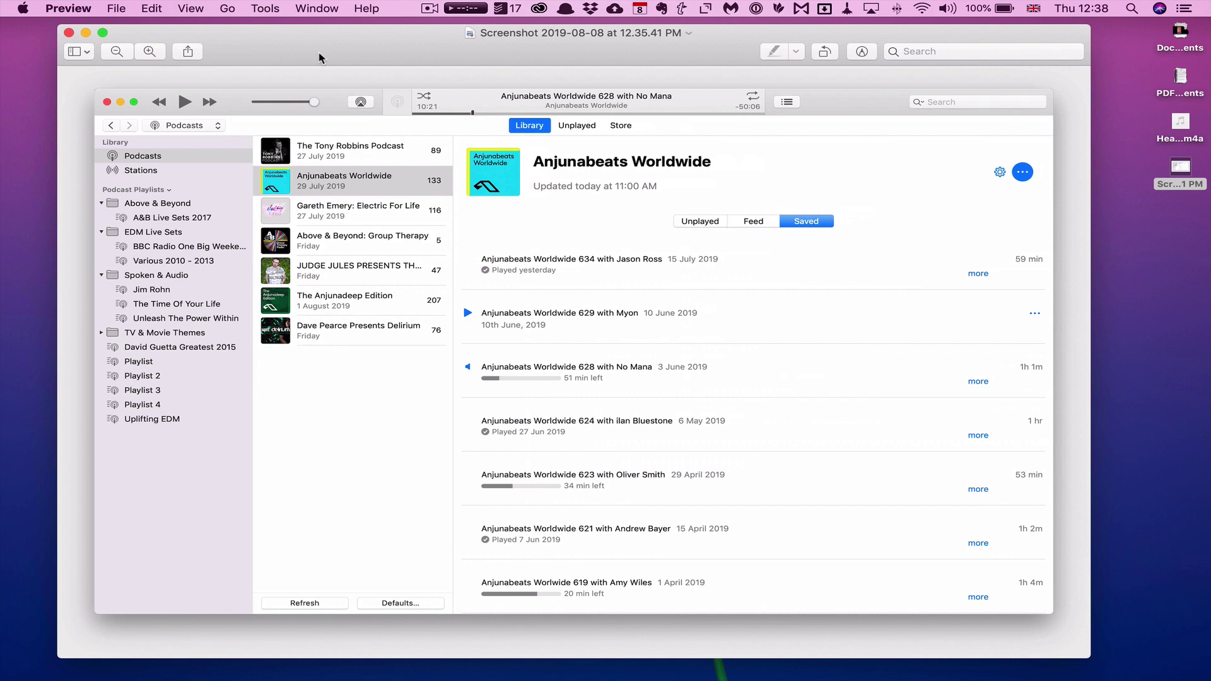
left_click(69, 33)
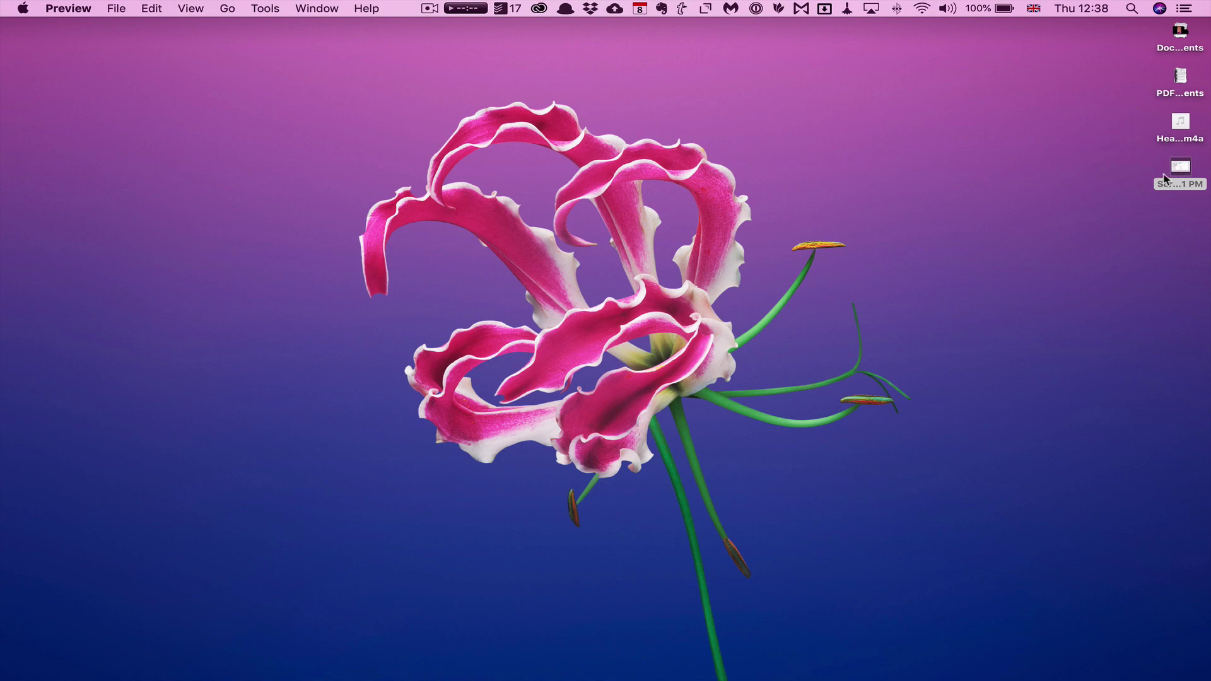
Step: Drop the podcast-library screenshot into the note below the title and shrink it to a small thumbnail
left_click_drag(1166, 180, 575, 325)
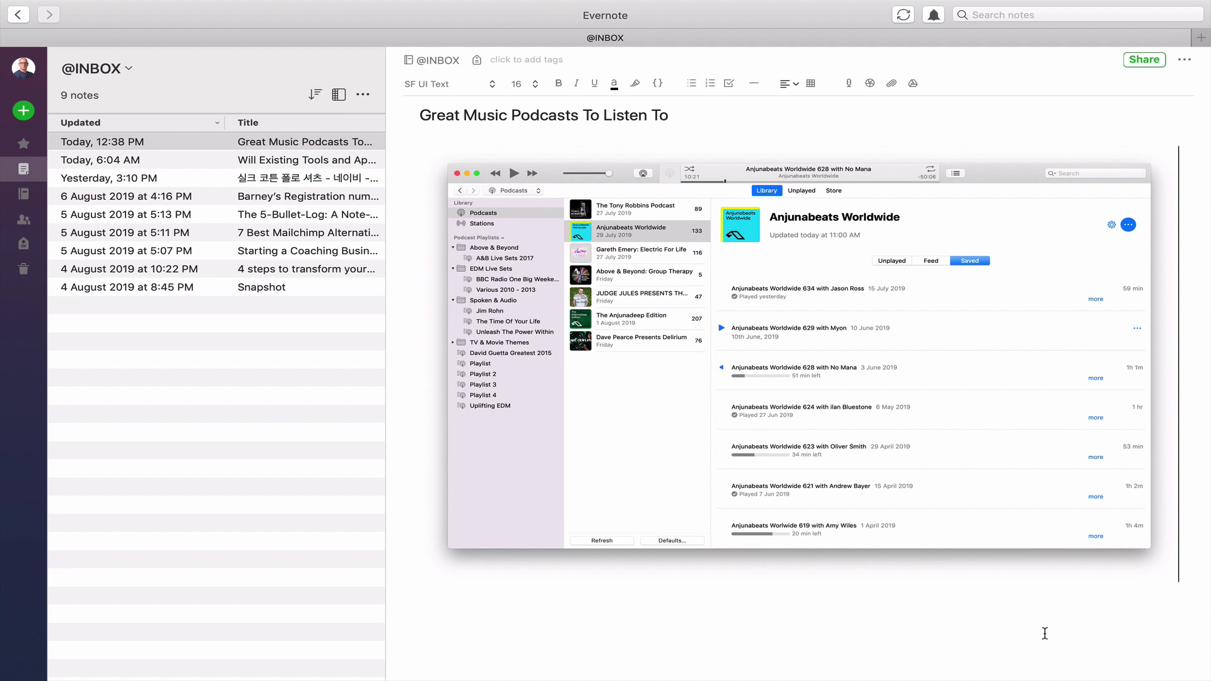
left_click(975, 477)
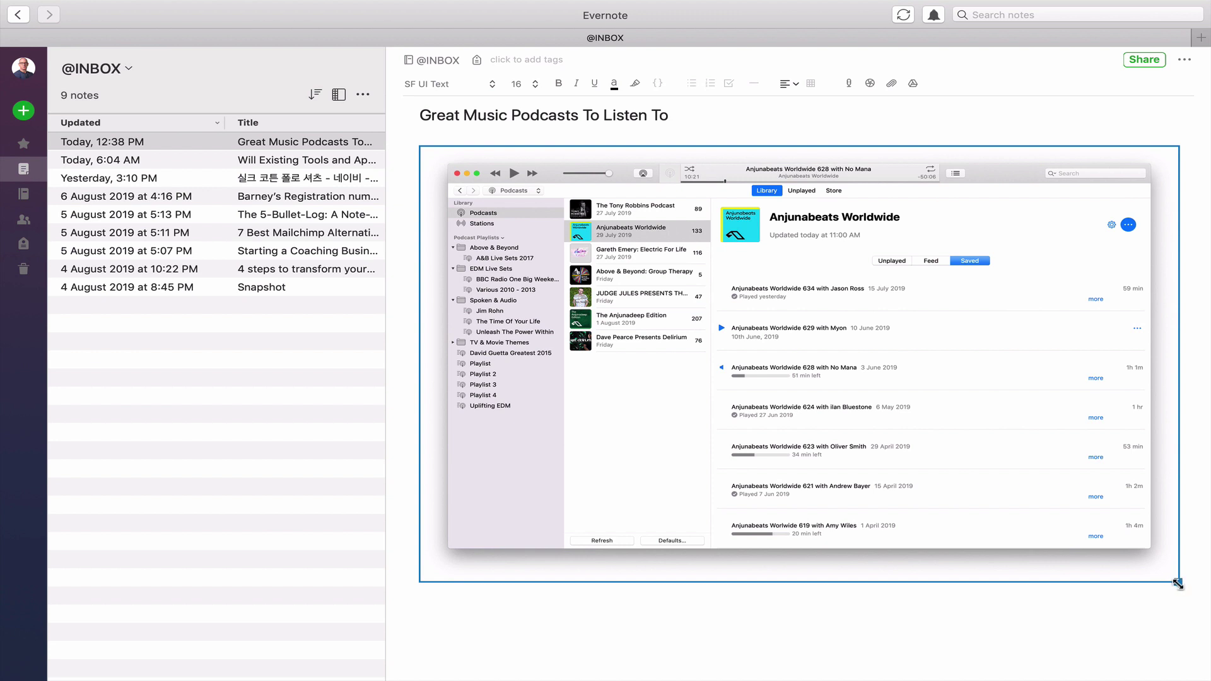
left_click_drag(1176, 579, 814, 372)
left_click(862, 473)
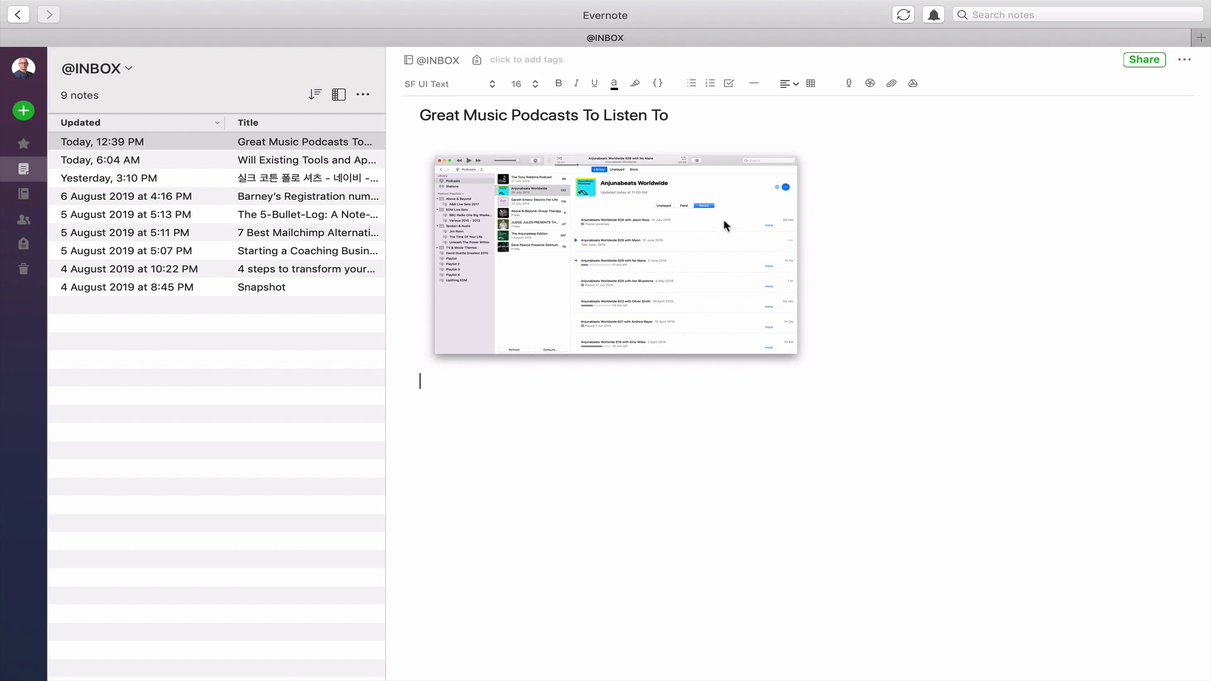
Step: Exit full screen, move the Evernote window up-left, and remove a duplicate screenshot drop
mouse_move(311, 3)
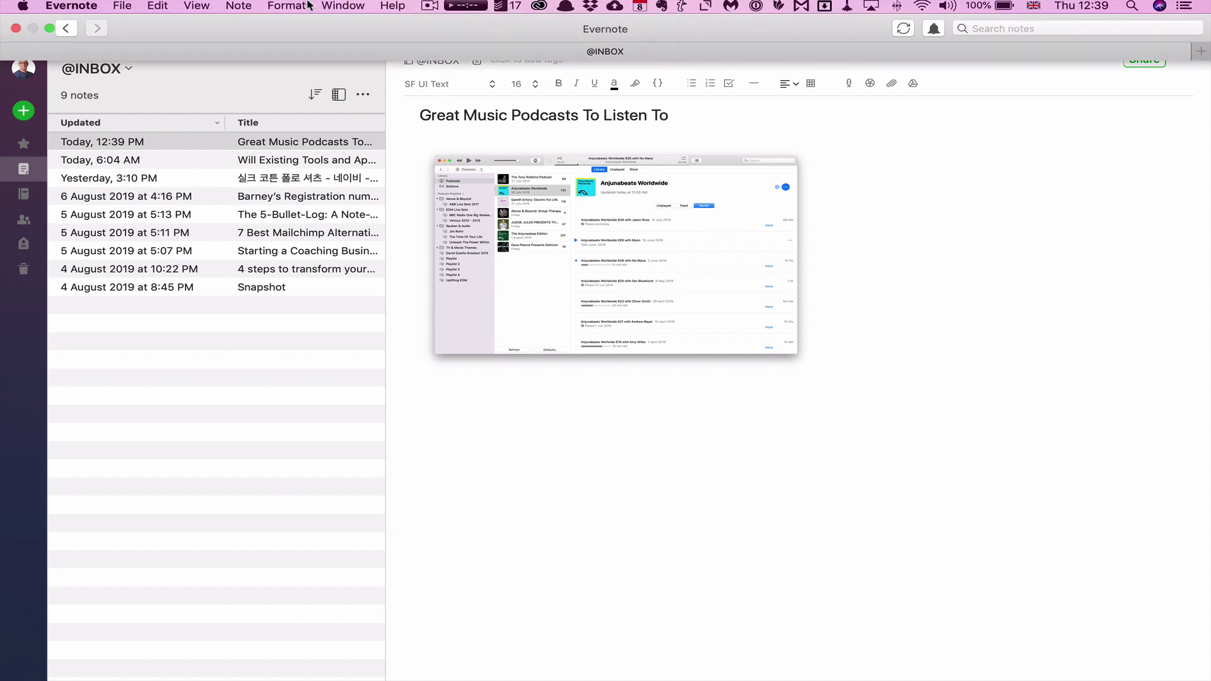
left_click(50, 33)
left_click_drag(675, 54, 653, 42)
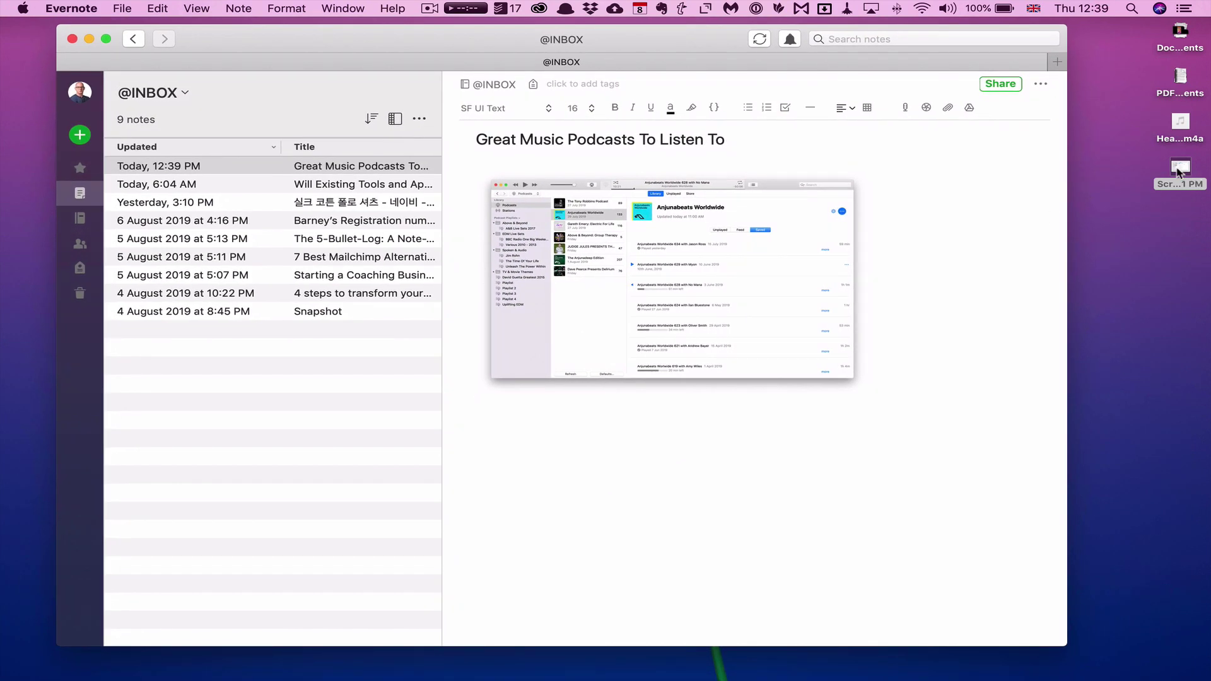
left_click_drag(1180, 172, 697, 540)
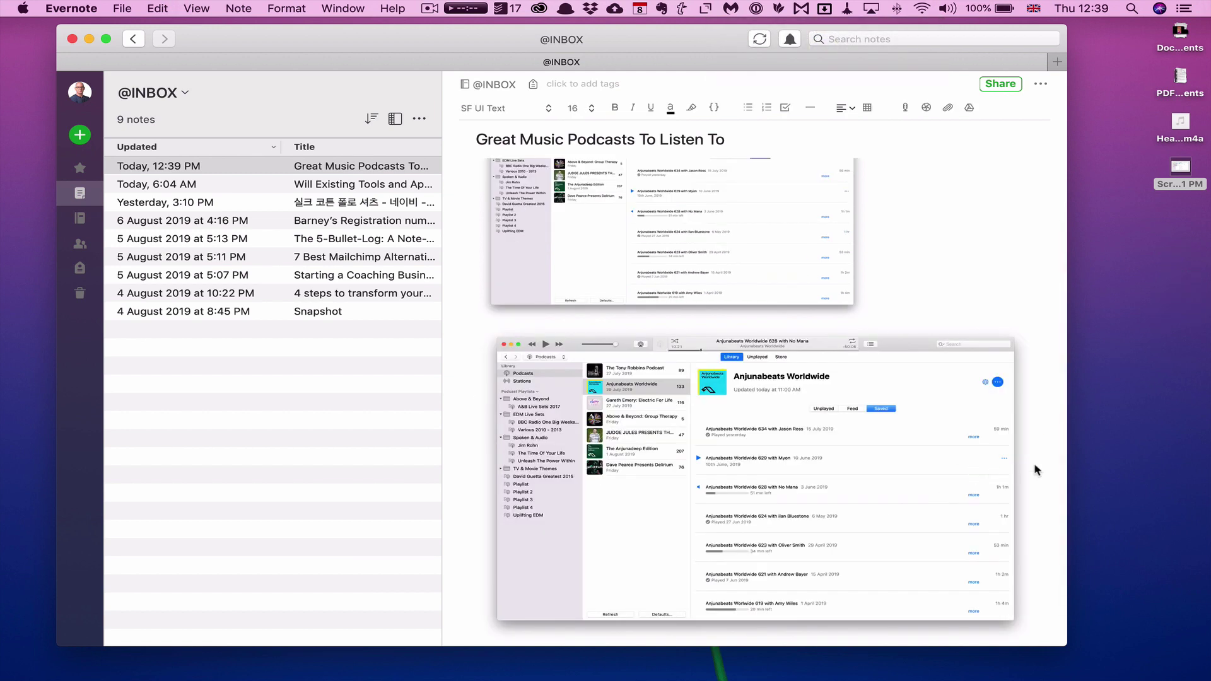
key("BackSpace")
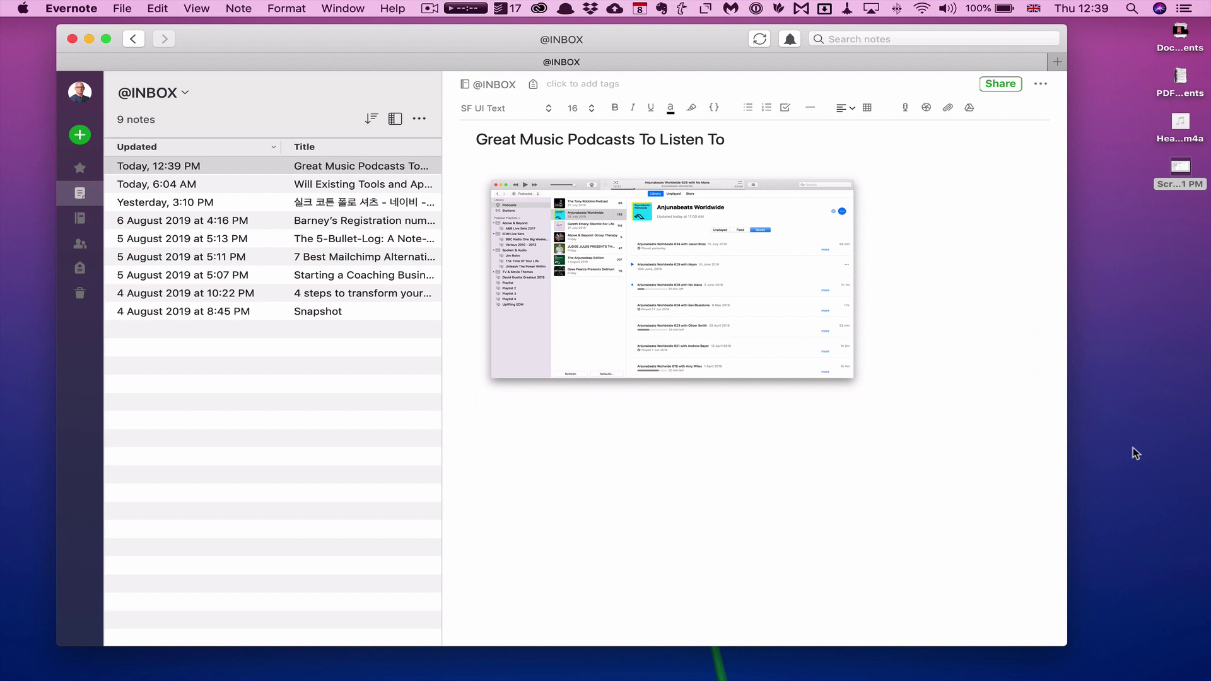
Step: Attach the 3.2 MB Heaven m4a audio file below the screenshot, re-adding it after one deletion
left_click_drag(1180, 123, 721, 485)
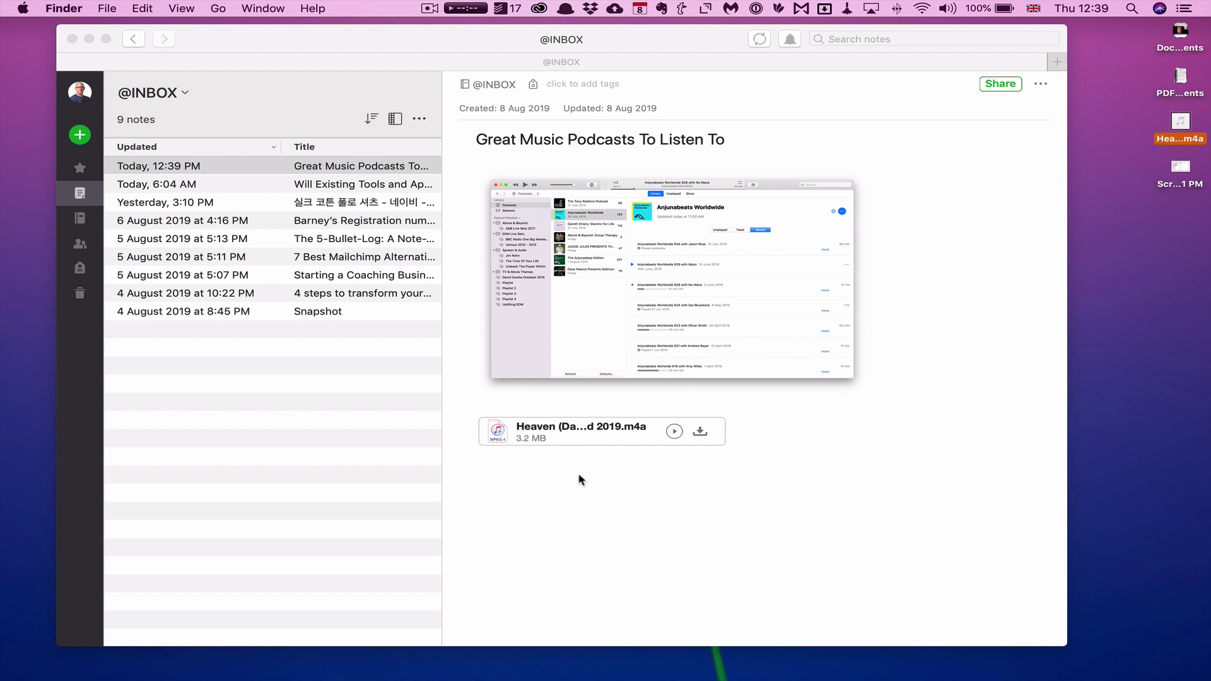
left_click(745, 431)
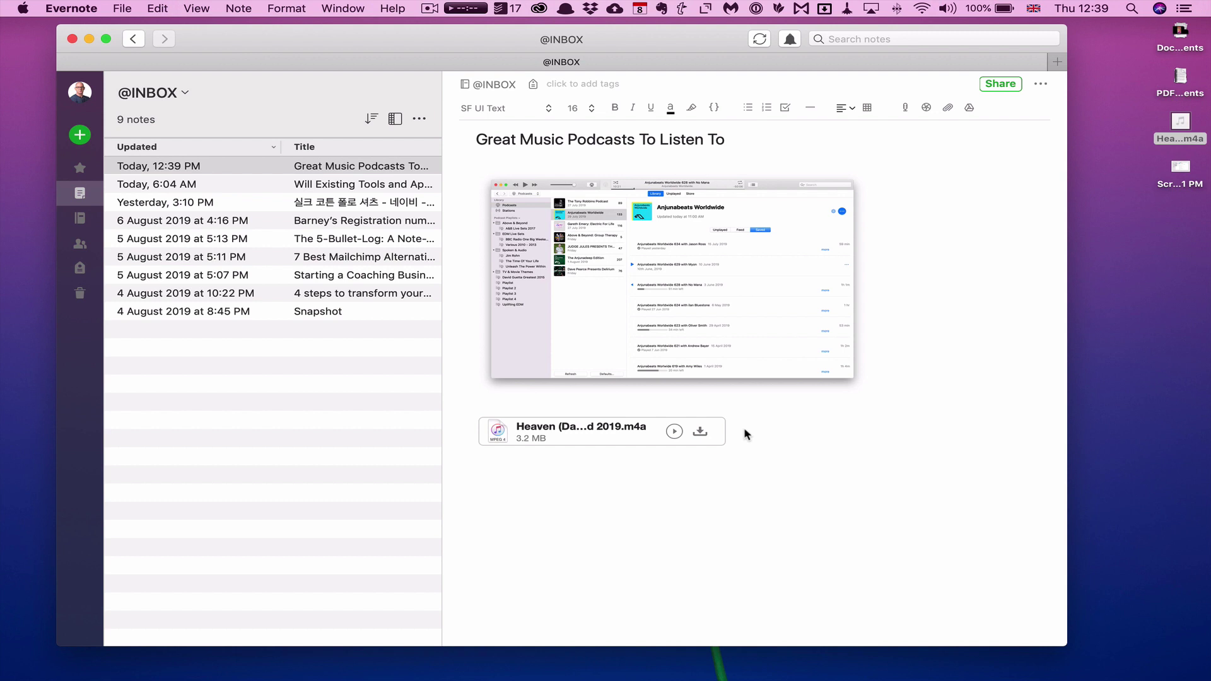
key("BackSpace")
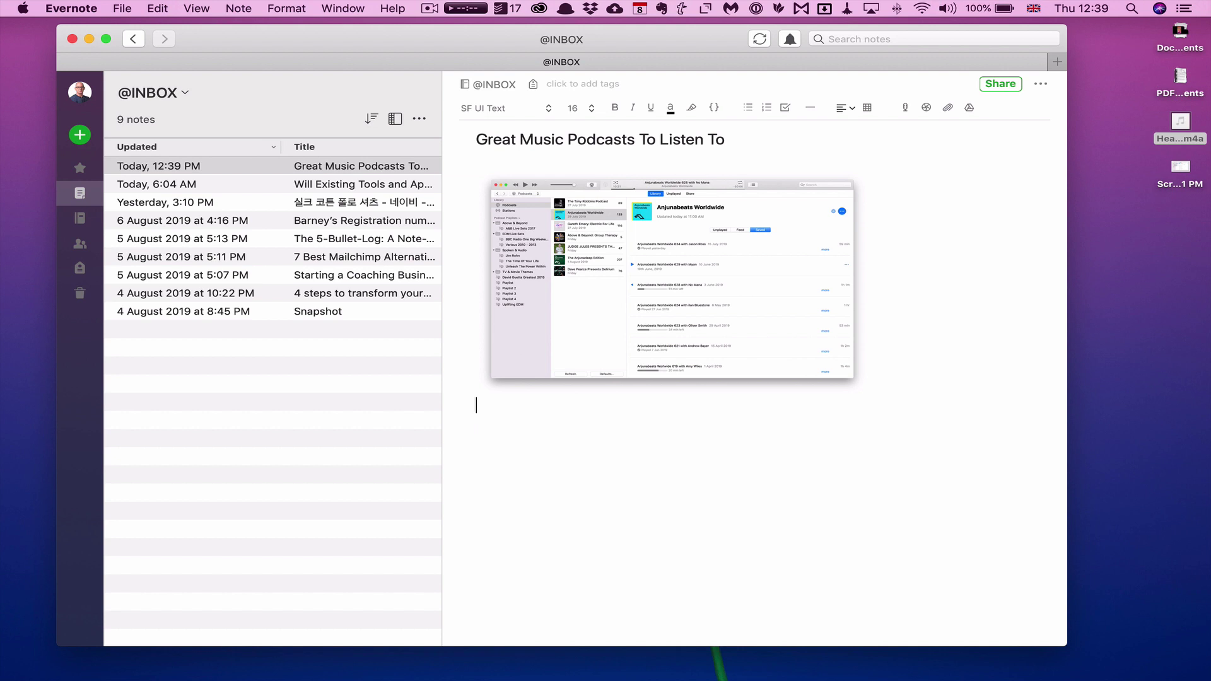
left_click_drag(1179, 125, 528, 429)
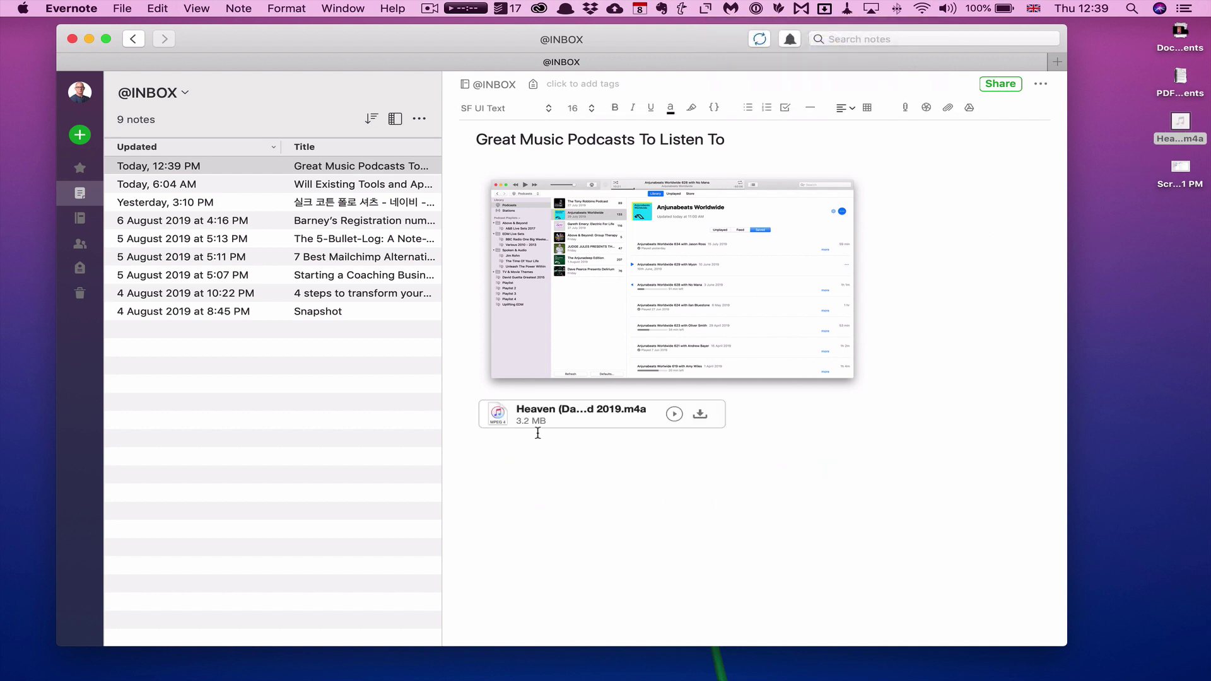
Step: Play and stop the audio, delete the attachment, and add an empty line below the screenshot
left_click(673, 415)
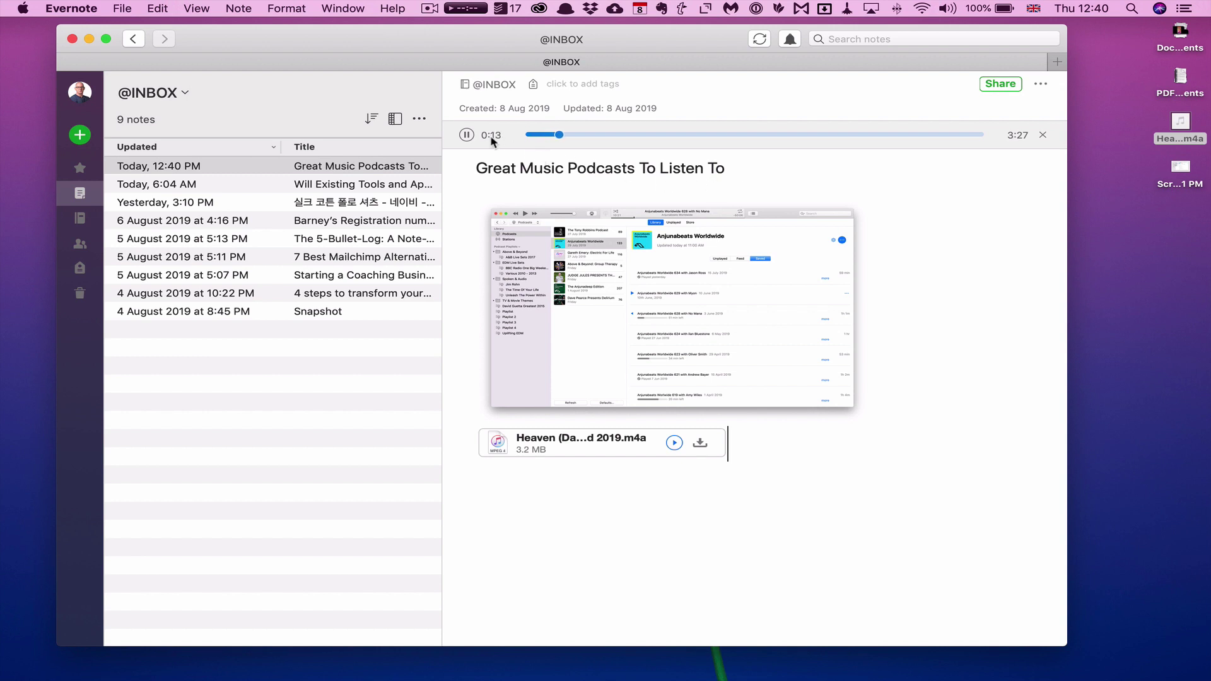
left_click(467, 134)
key("BackSpace")
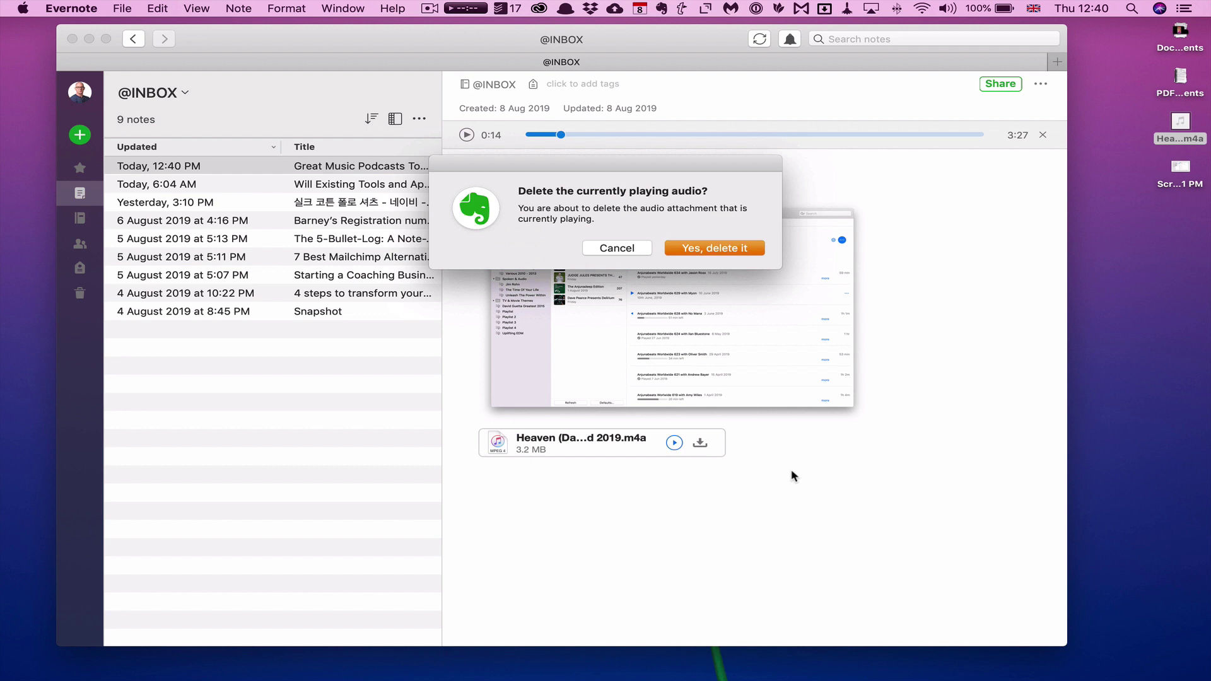
left_click(718, 250)
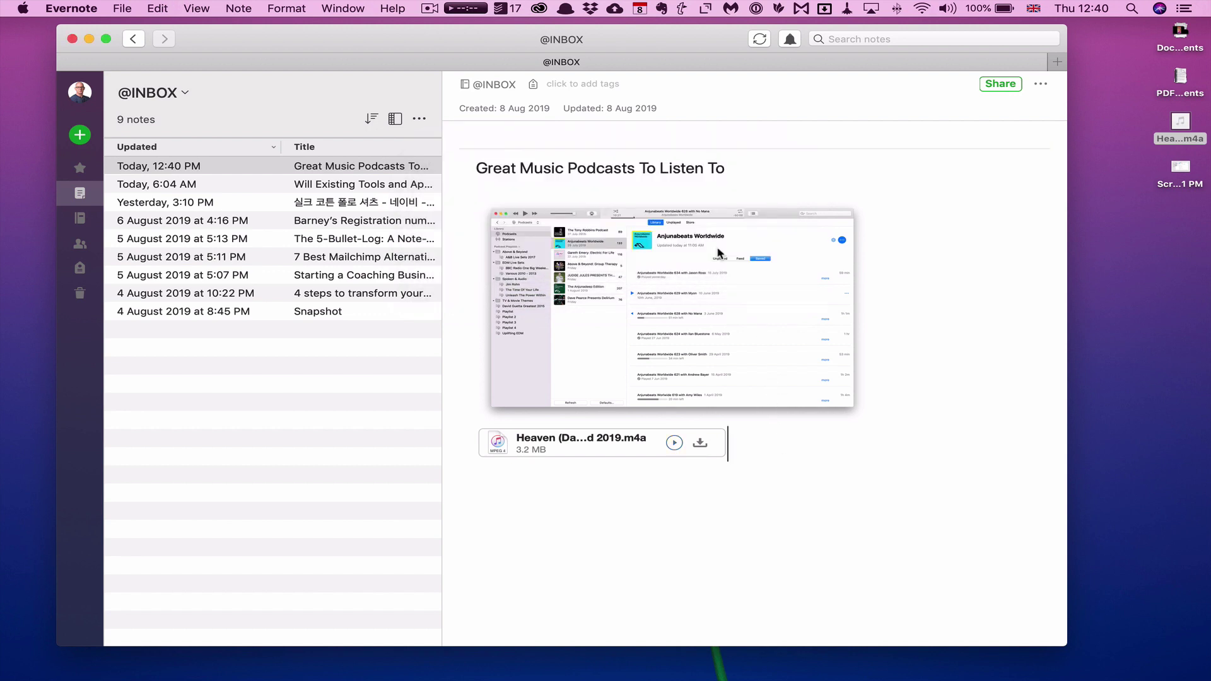
key("Return")
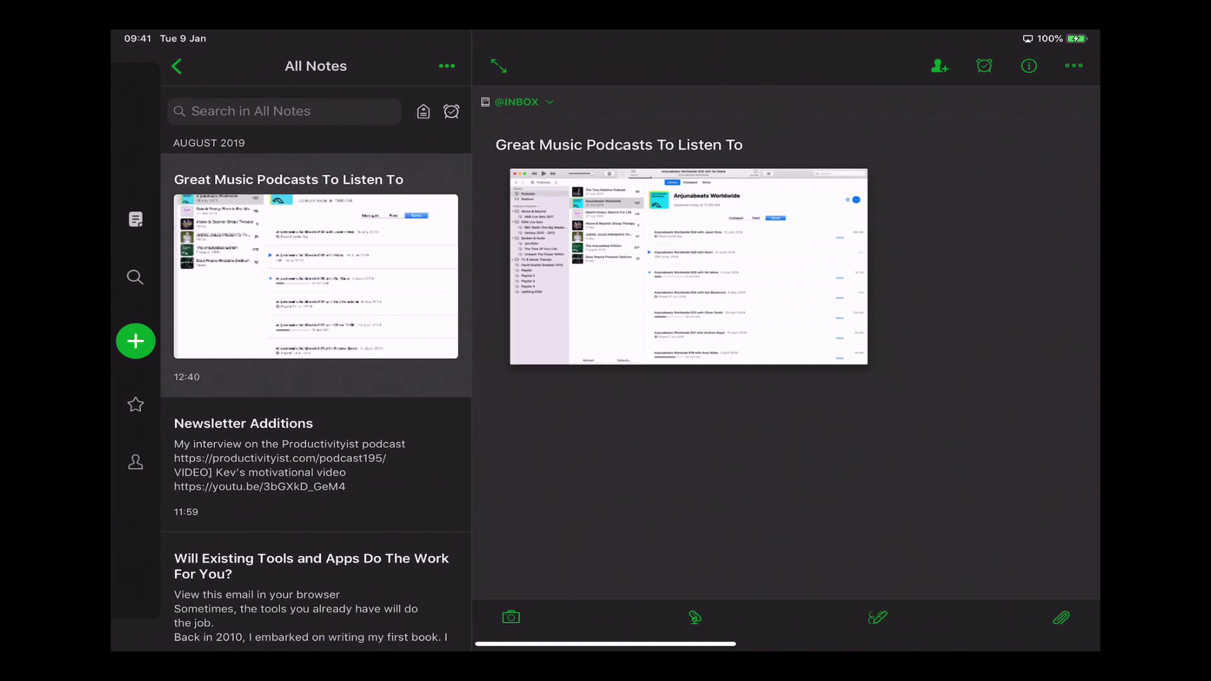
Step: Bring up the iPad Dock and open Files in Split View beside the podcasts note
key("super+alt+d")
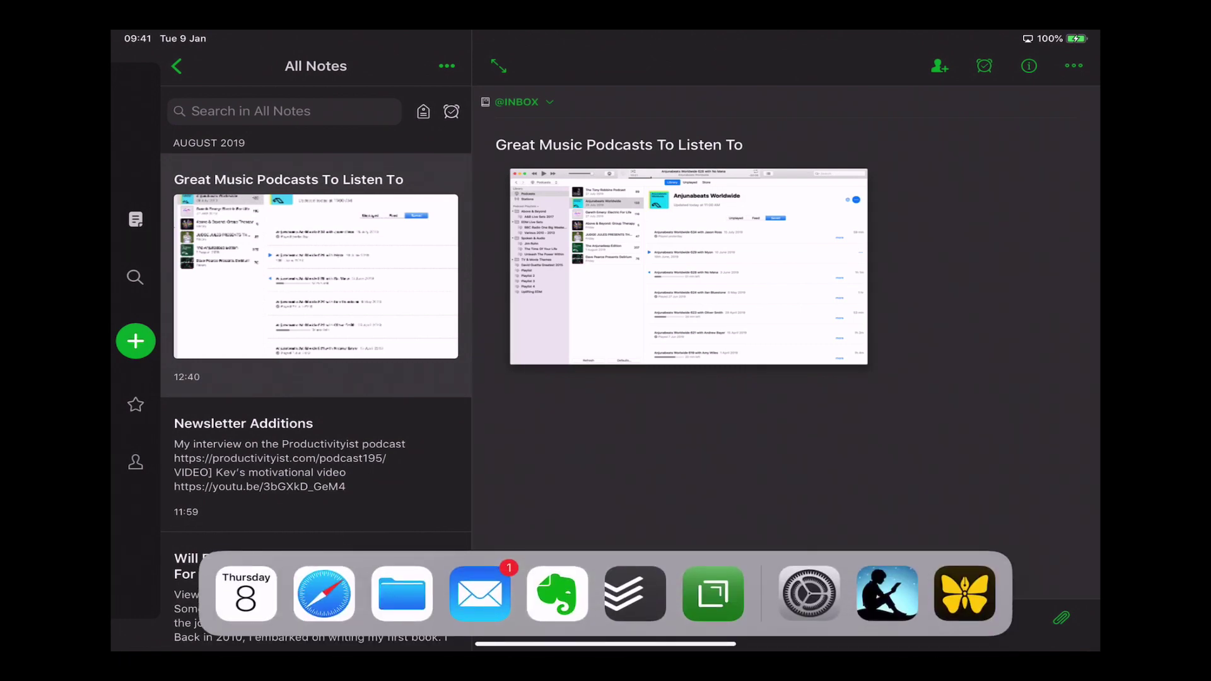
key("super+alt+d")
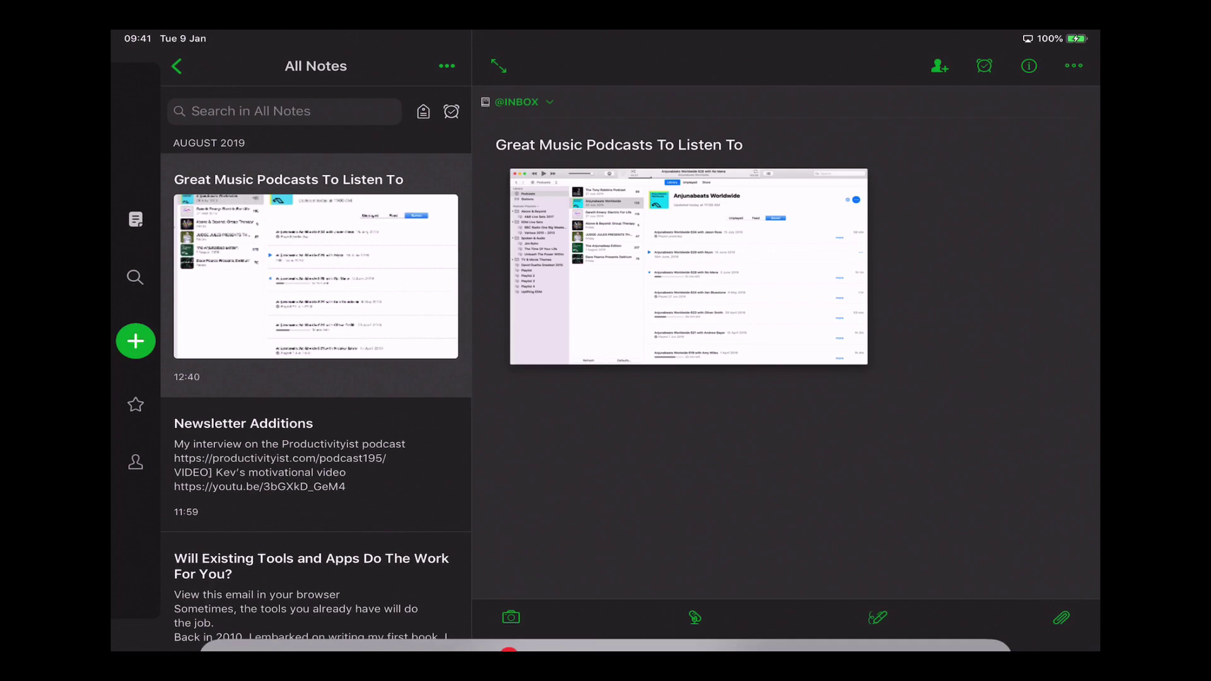
key("super+alt+d")
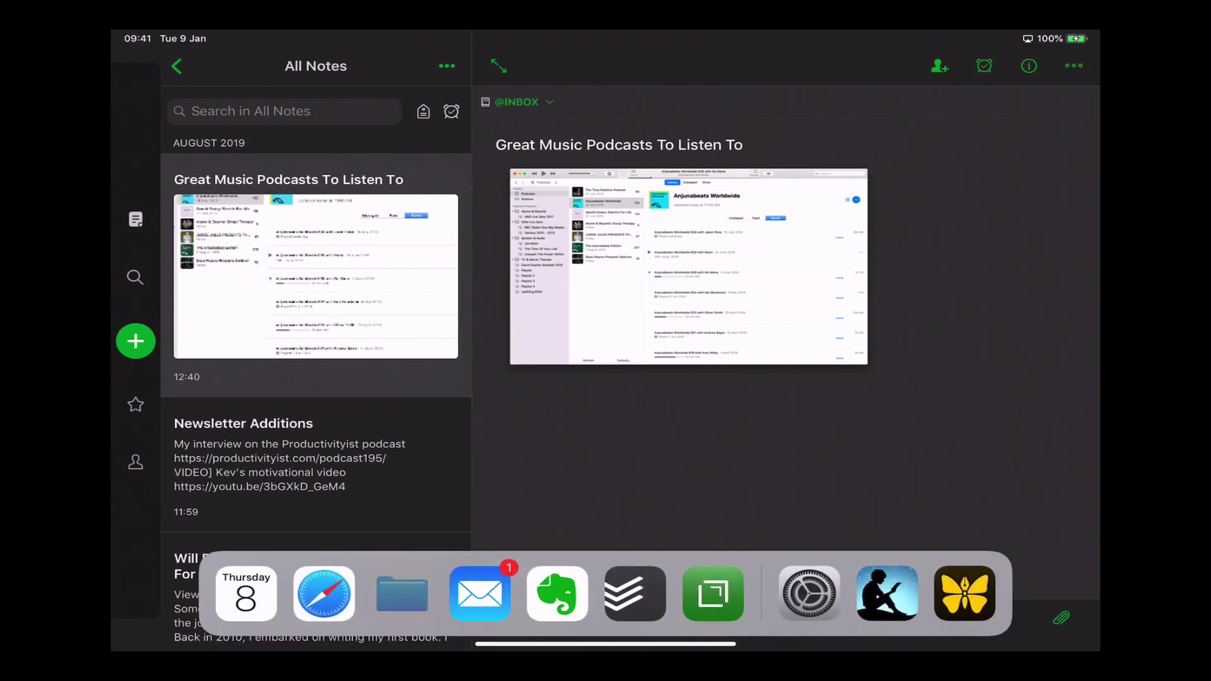
left_click_drag(402, 594, 1061, 435)
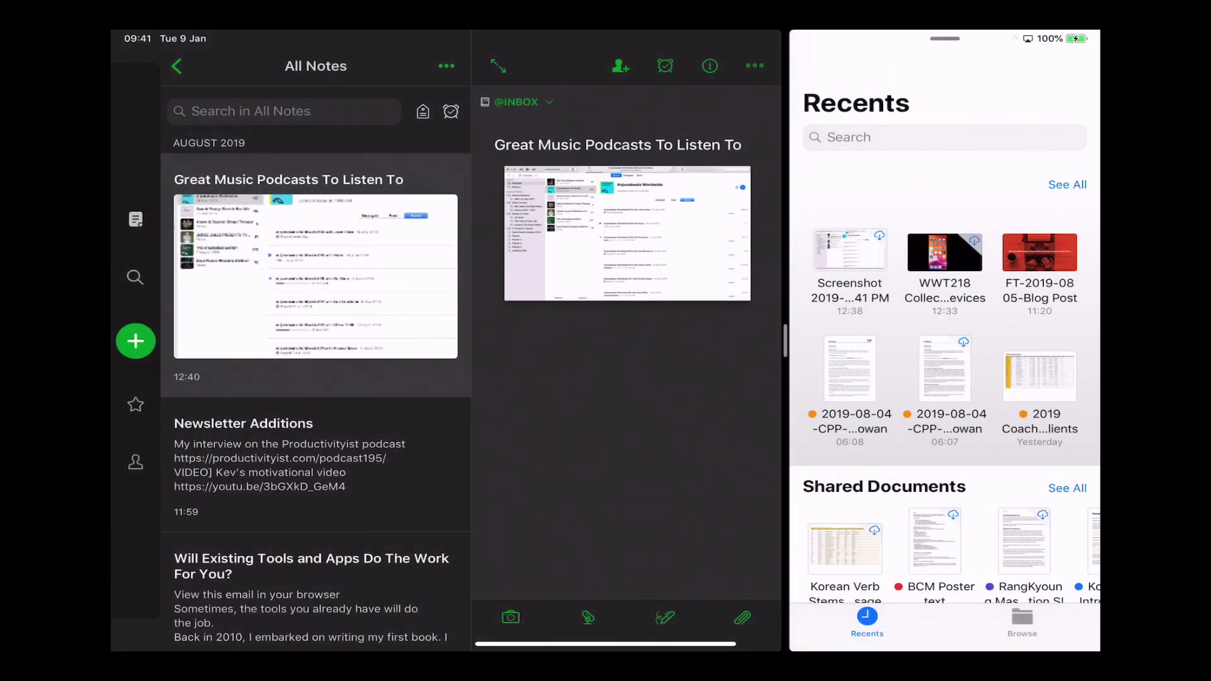
Step: Preview the Recents Screenshot file, then drag it into the note below the first image
left_click(498, 65)
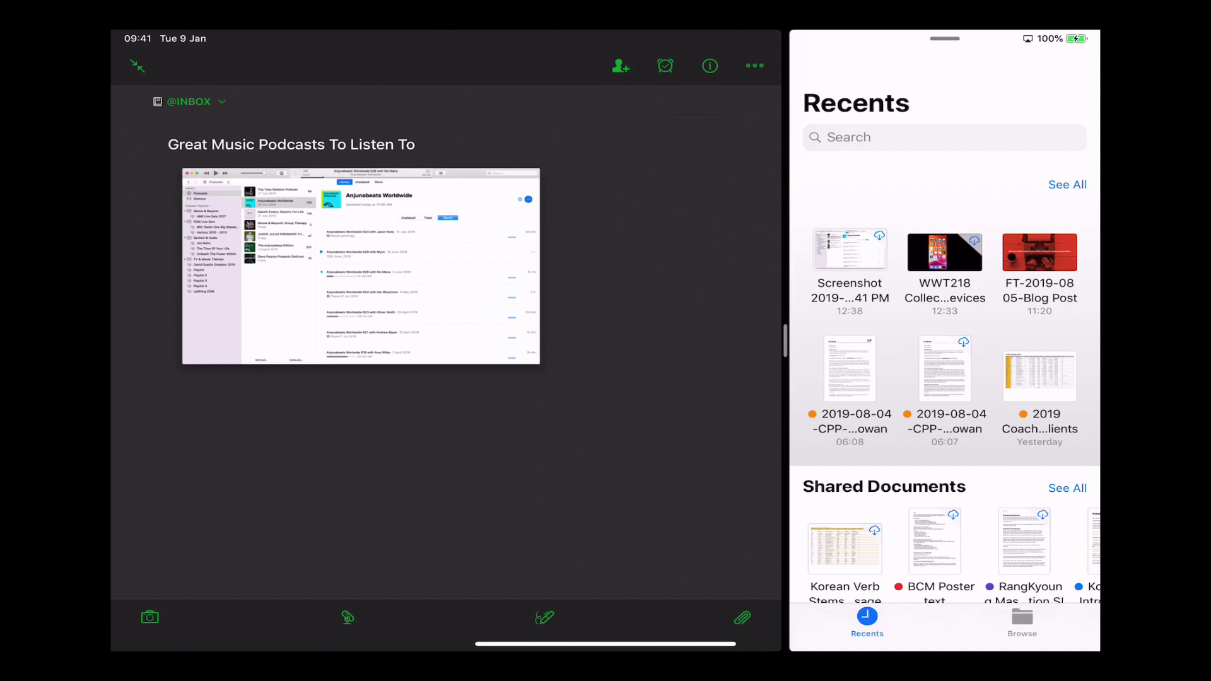
left_click(849, 251)
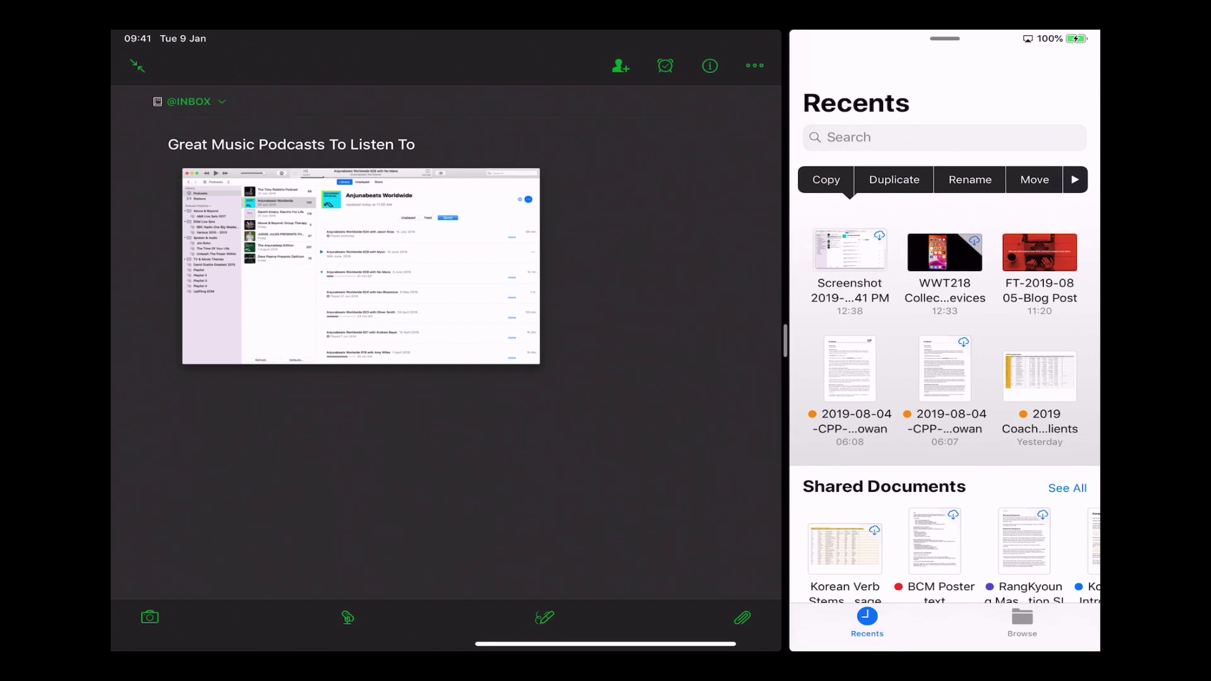
left_click(826, 180)
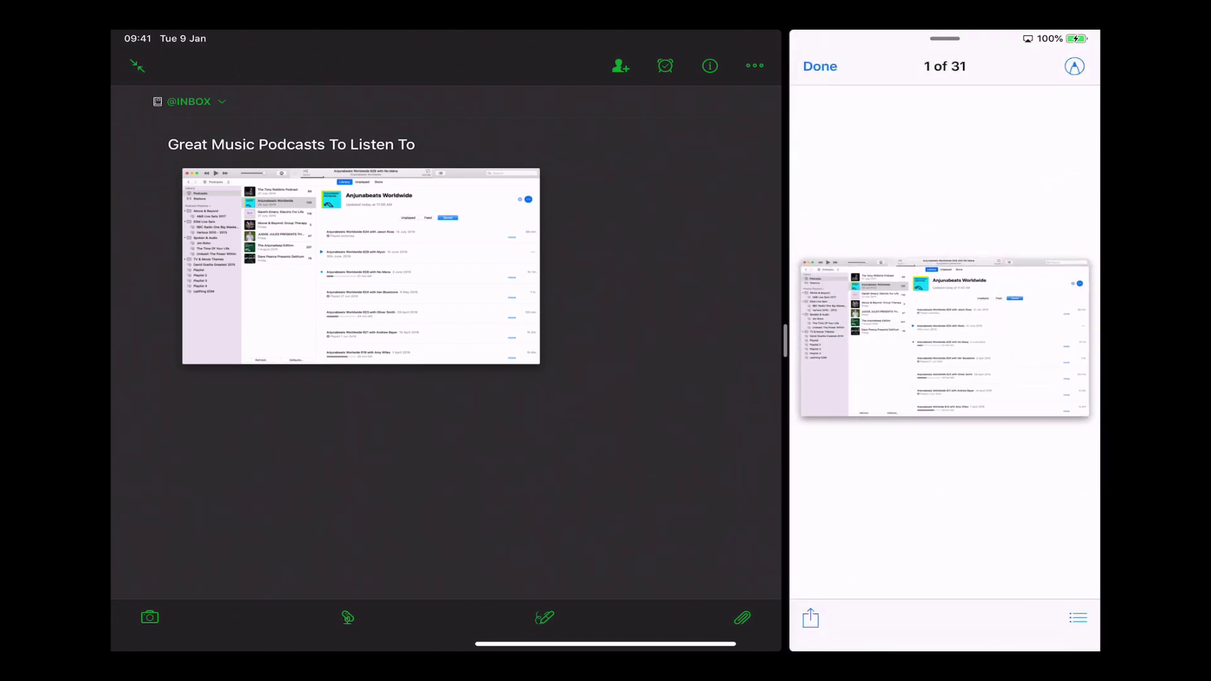
left_click_drag(1009, 340, 782, 340)
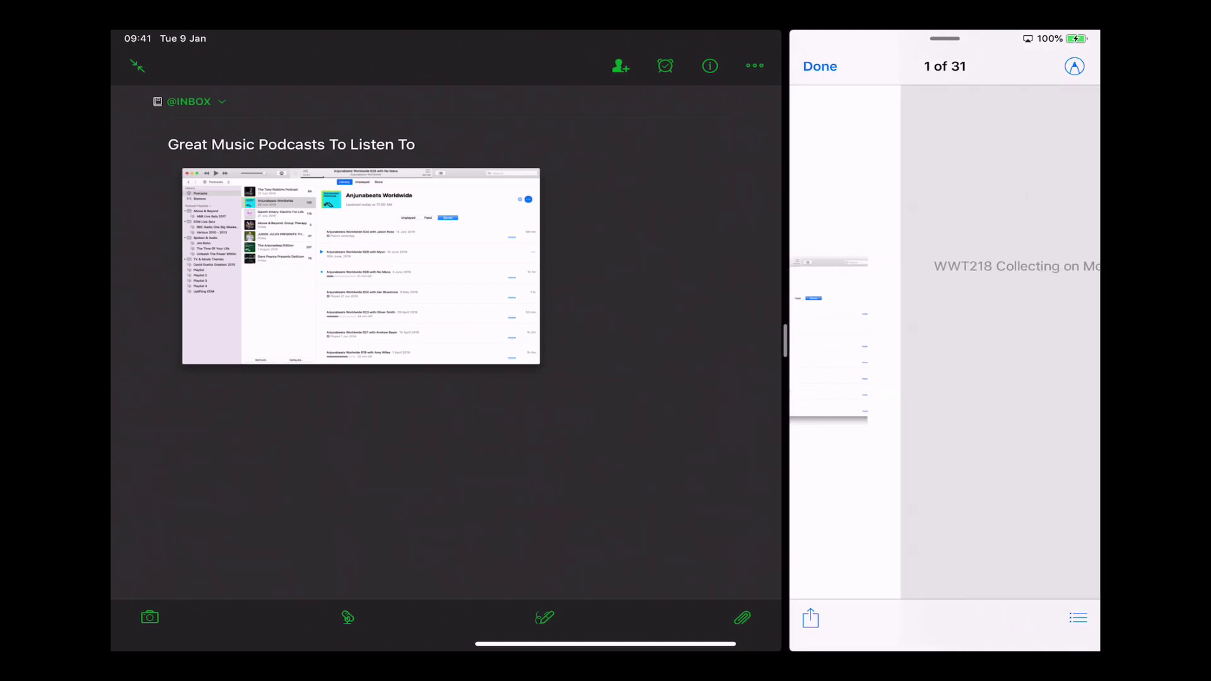
left_click(820, 67)
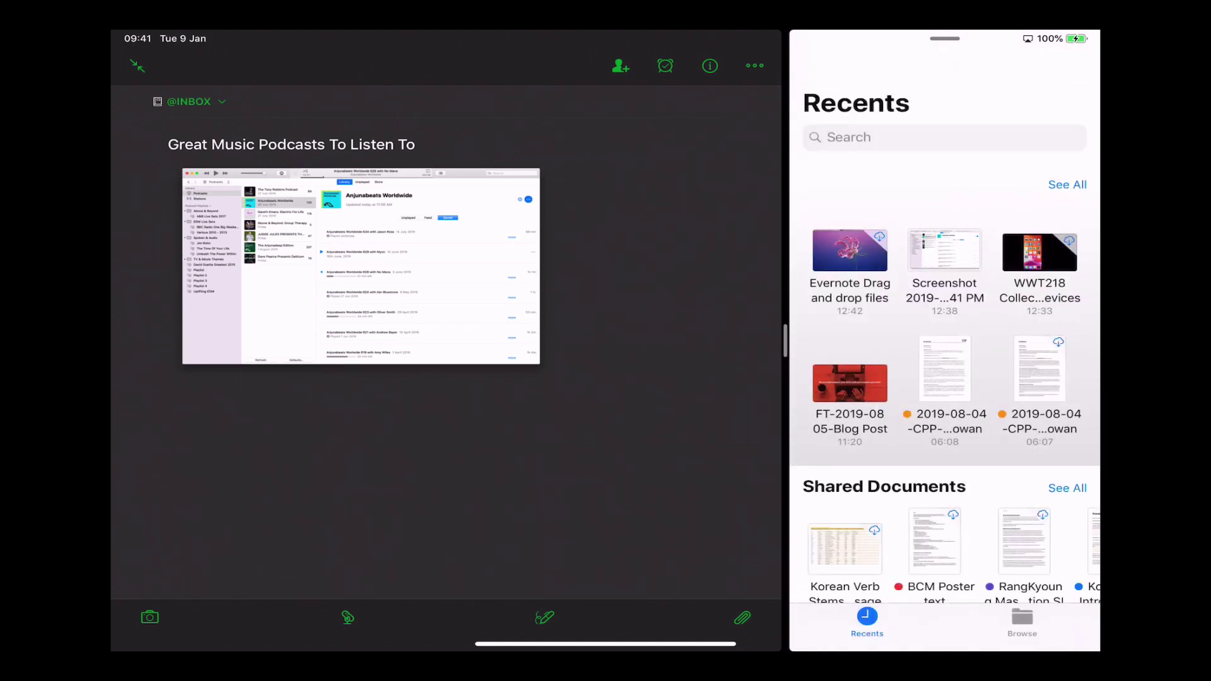
left_click_drag(944, 250, 435, 441)
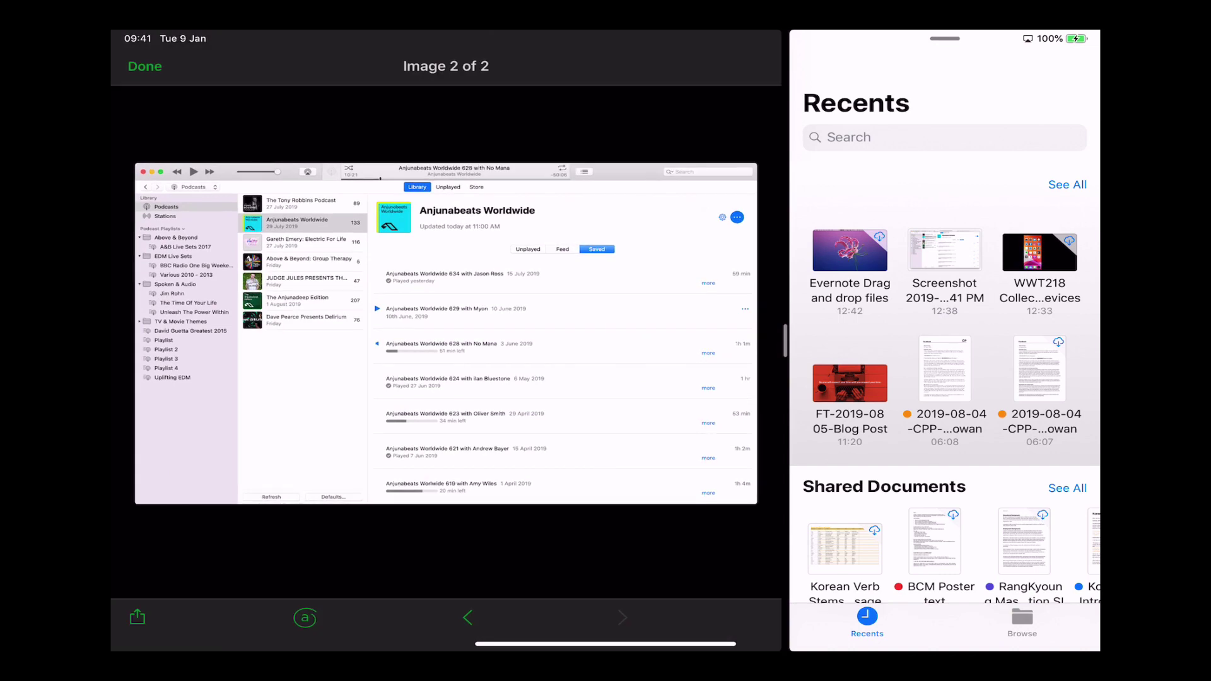
Step: Close the image viewer and bring up the picker for attaching a recent file
left_click(144, 66)
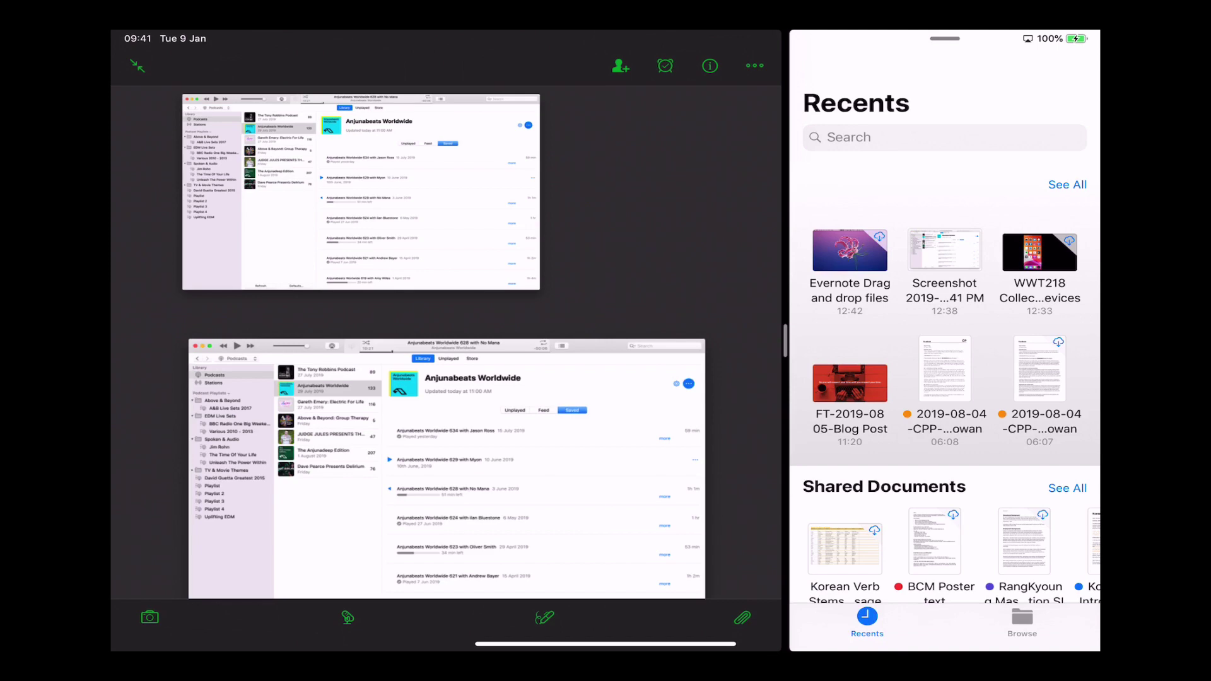
left_click(742, 618)
Step: Drag the split-view divider to dismiss Files and scroll the note back to the top
left_click_drag(785, 341, 1098, 341)
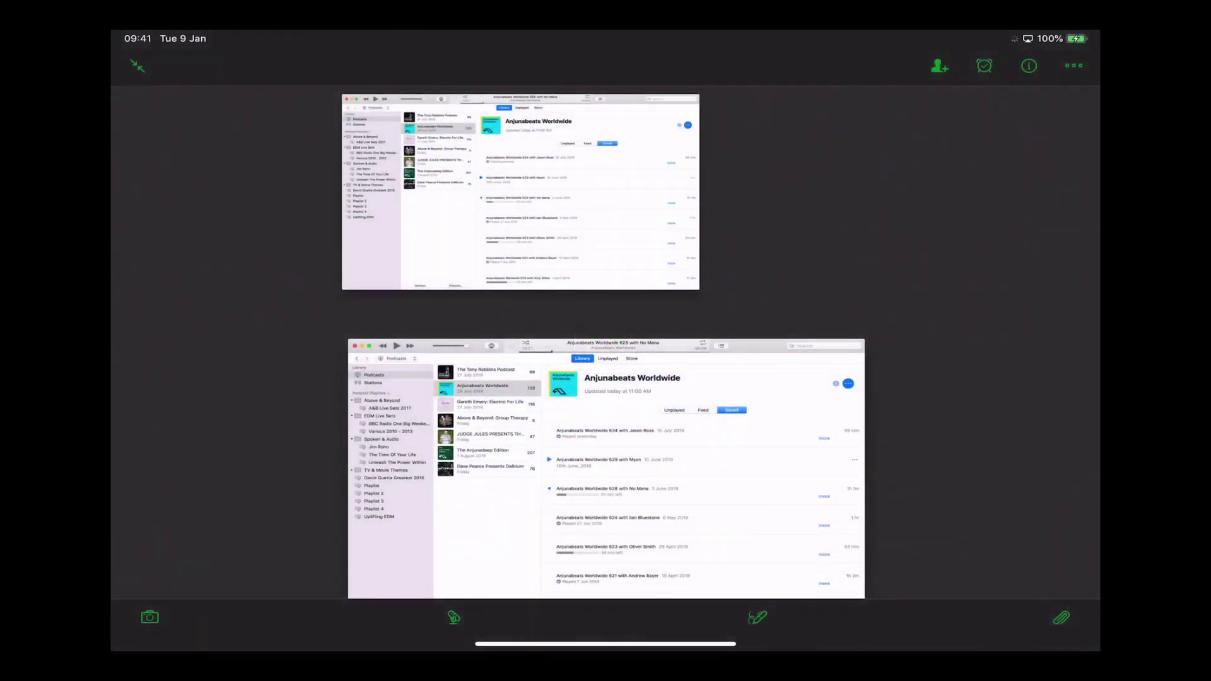
scroll(603, 347, "up", 2)
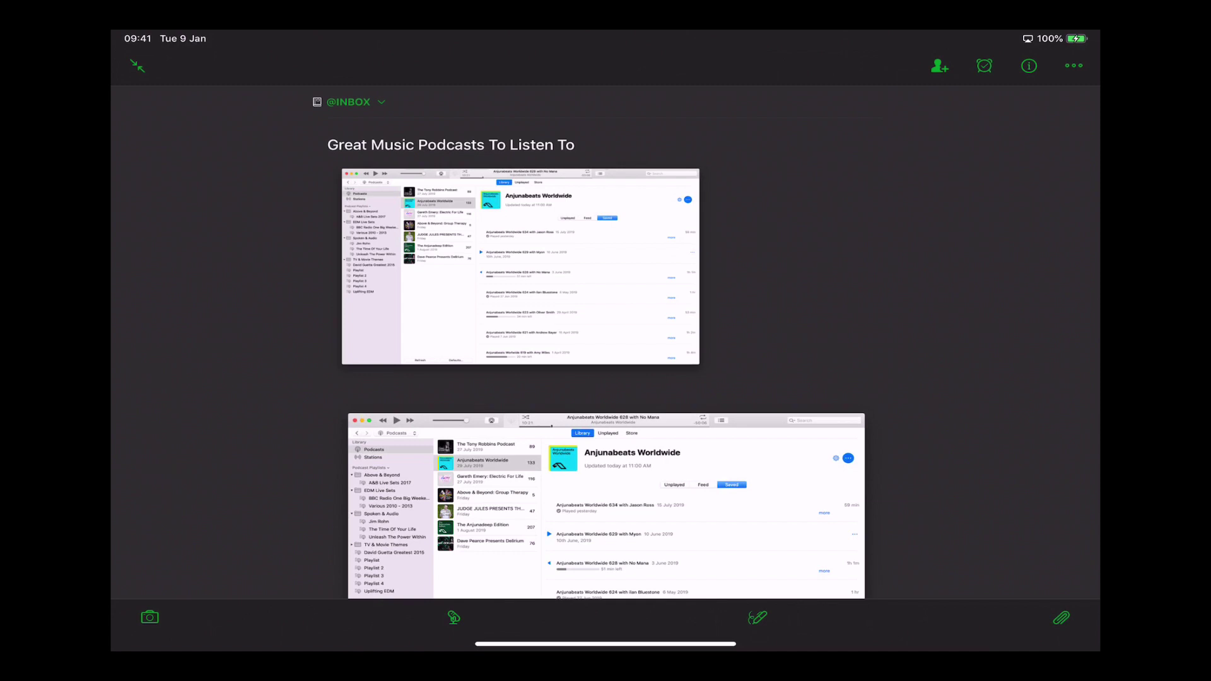